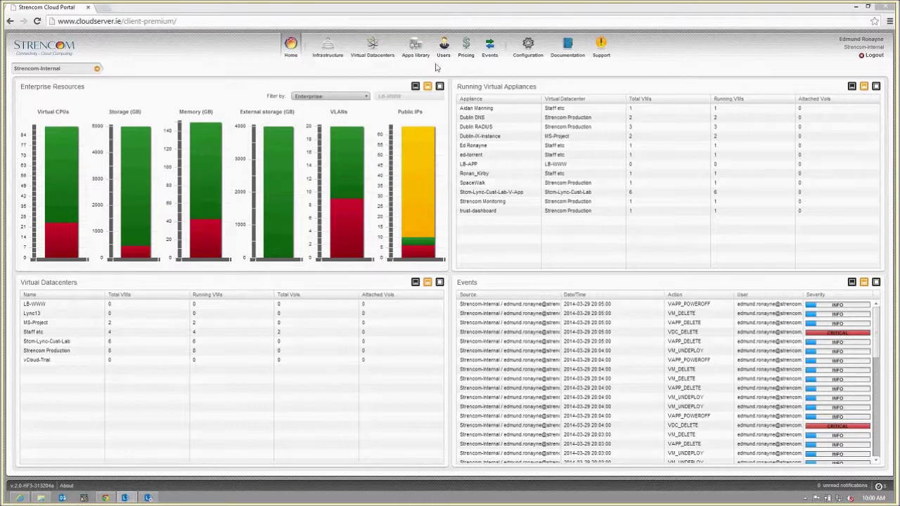
# Create a virtual datacenter named Cork-WWW in datacenter IE_ORK_02_TIER2 with the ESXi hypervisor and the default network.
pyautogui.click(373, 46)
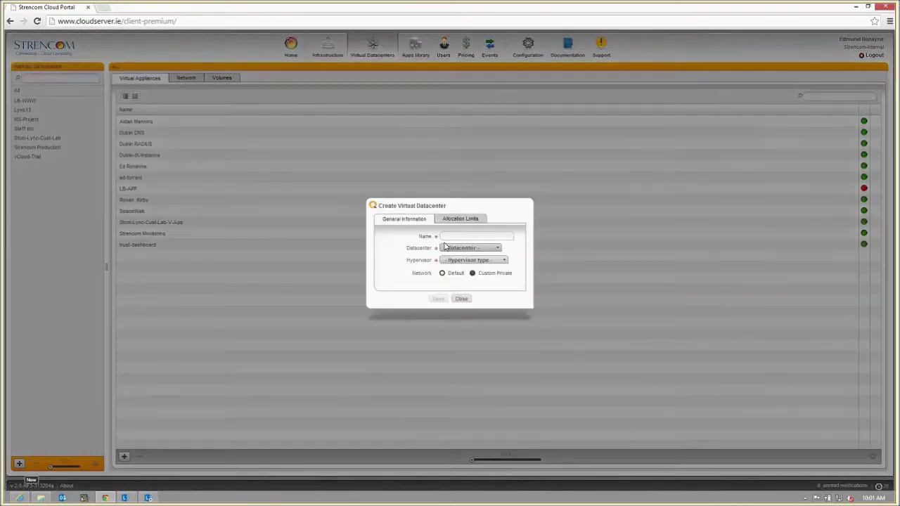
pyautogui.click(448, 237)
pyautogui.write('Com-WWW')
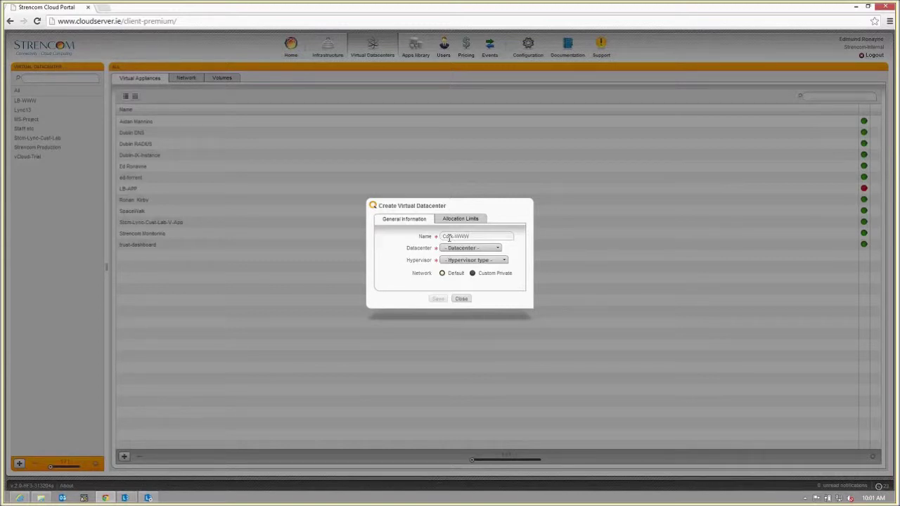
pyautogui.click(479, 247)
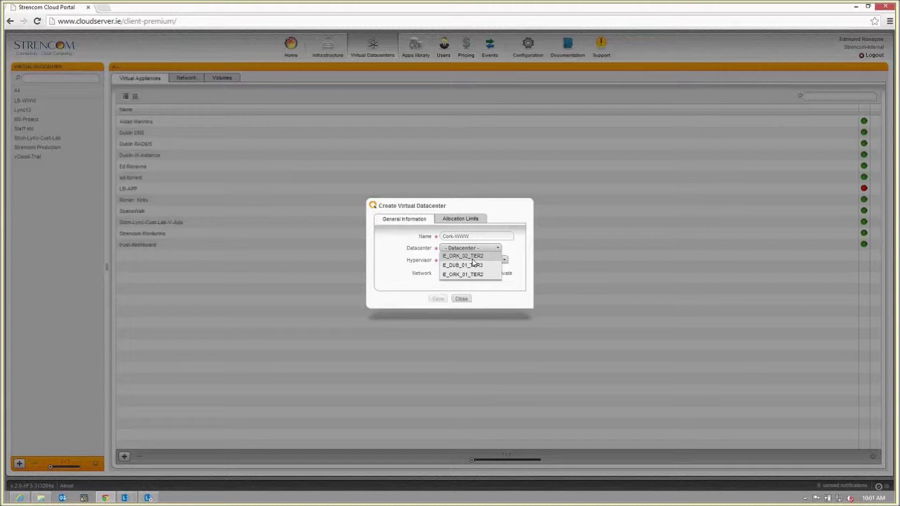
pyautogui.click(481, 257)
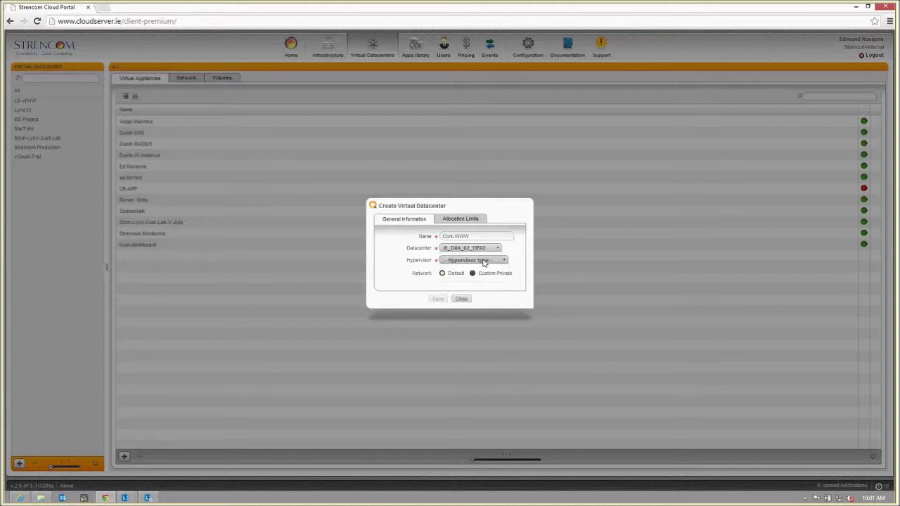
pyautogui.click(484, 261)
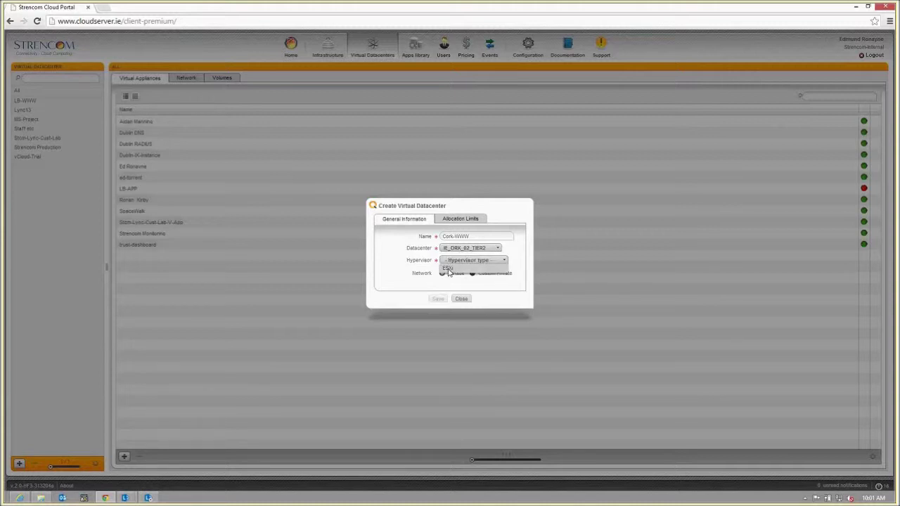
pyautogui.click(448, 268)
pyautogui.click(445, 301)
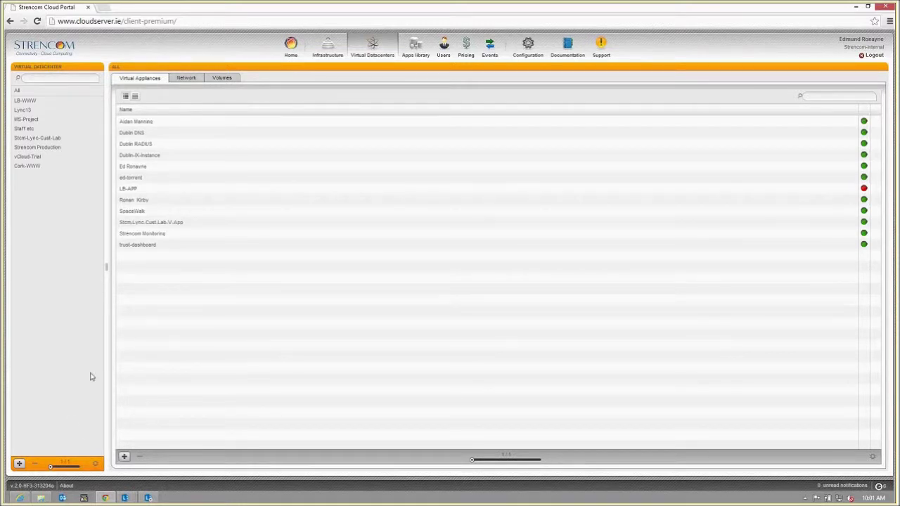
# Start creating another virtual datacenter, and add the CENTOS-VM-SML template to the dublinWWW virtual appliance.
pyautogui.click(19, 464)
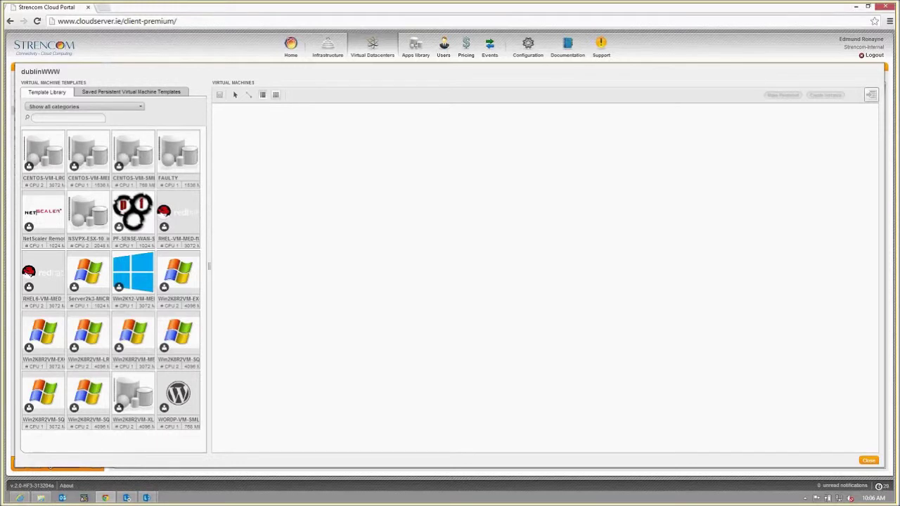
pyautogui.moveTo(134, 152); pyautogui.dragTo(281, 176)
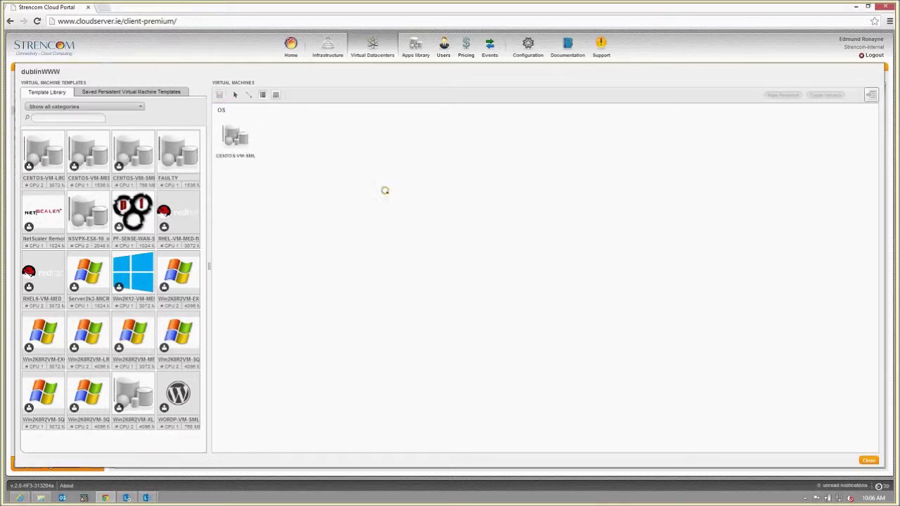
# Assign the CENTOS-VM-SML machine a new network interface with the public IP 77.107.210.60 on INTERNET_NO_FIREWALL.
pyautogui.moveTo(247, 121)
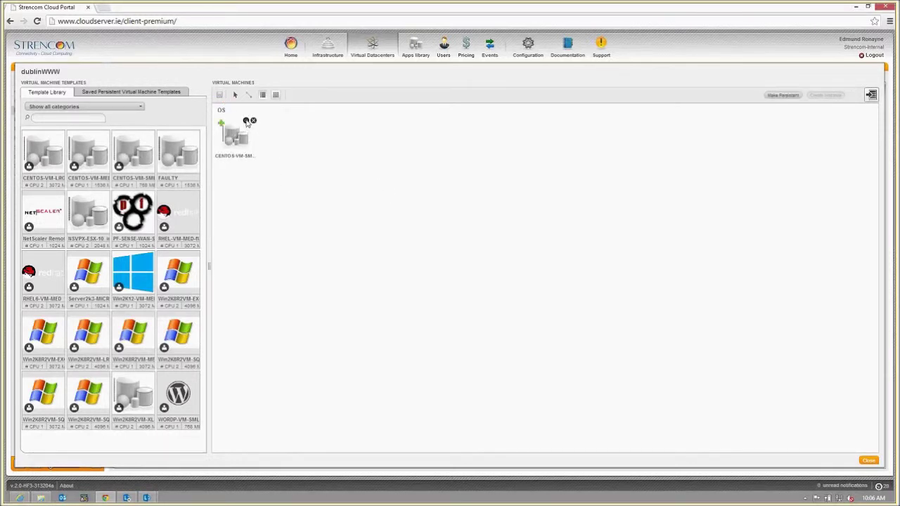
pyautogui.click(247, 121)
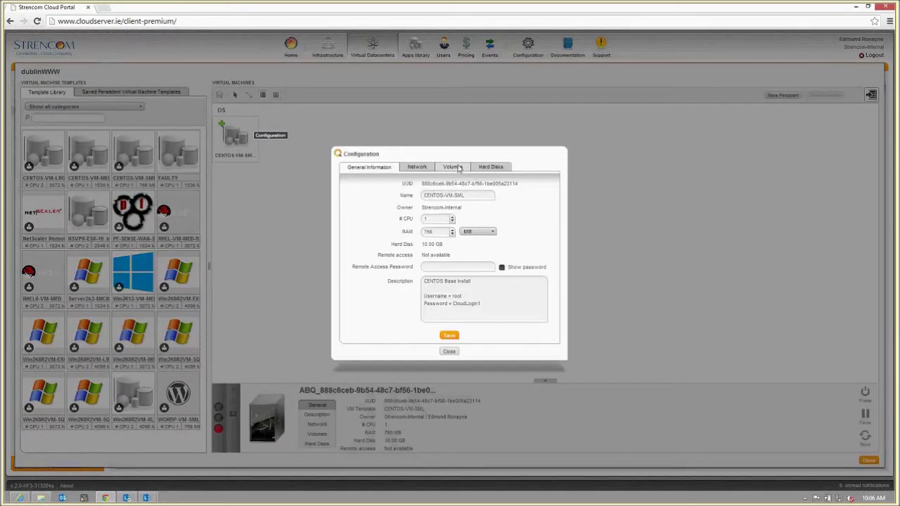
pyautogui.click(417, 166)
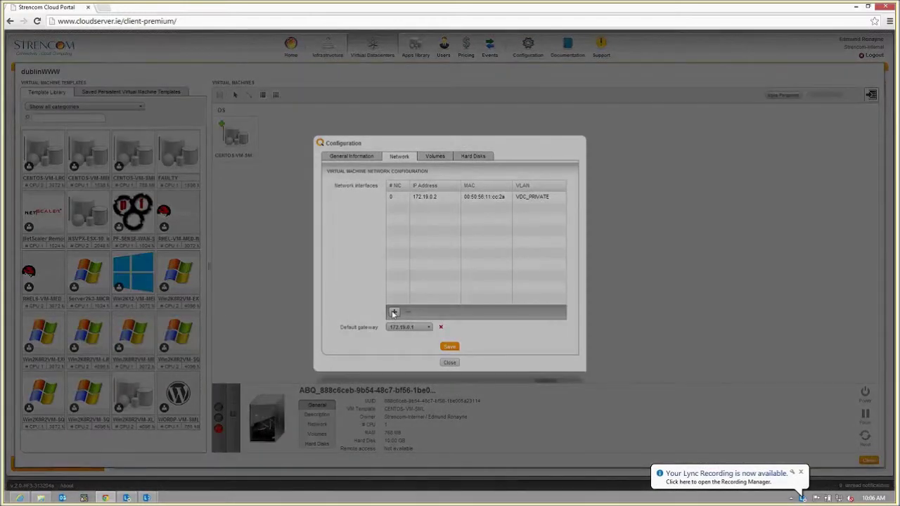
pyautogui.click(393, 313)
pyautogui.click(431, 176)
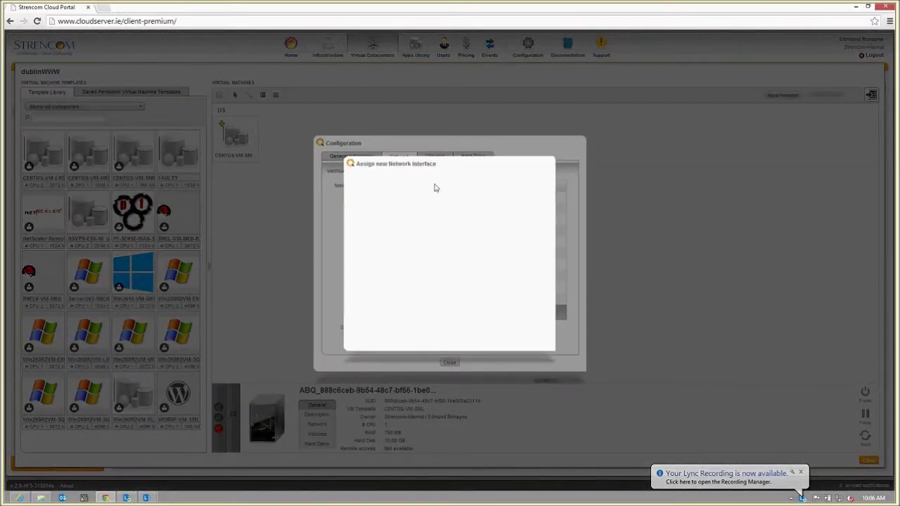
pyautogui.click(370, 229)
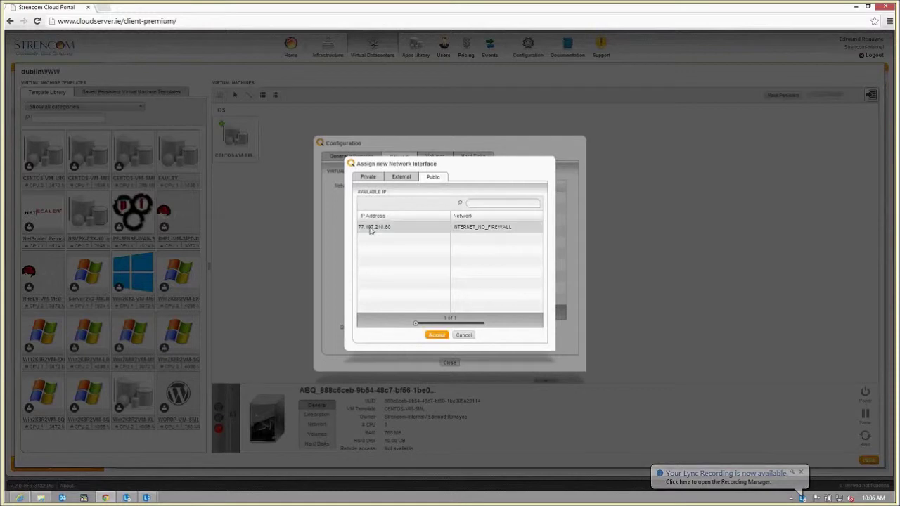
pyautogui.click(434, 335)
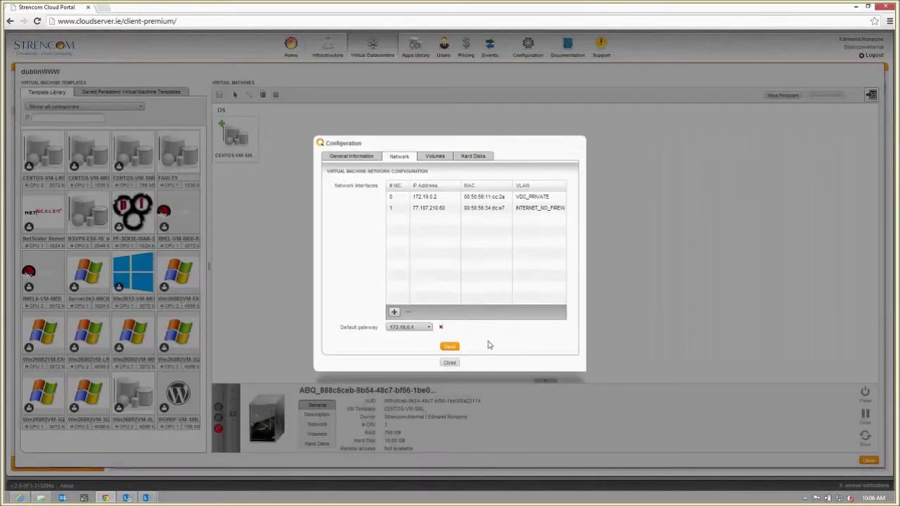
# Set the virtual machine's default gateway to 77.107.210.1 and save the network configuration.
pyautogui.click(430, 327)
pyautogui.click(412, 340)
pyautogui.click(453, 348)
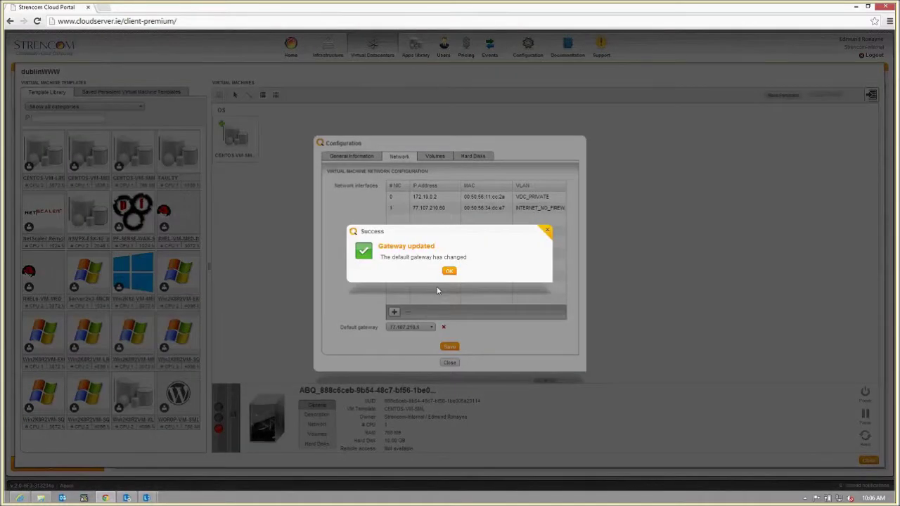
pyautogui.click(448, 271)
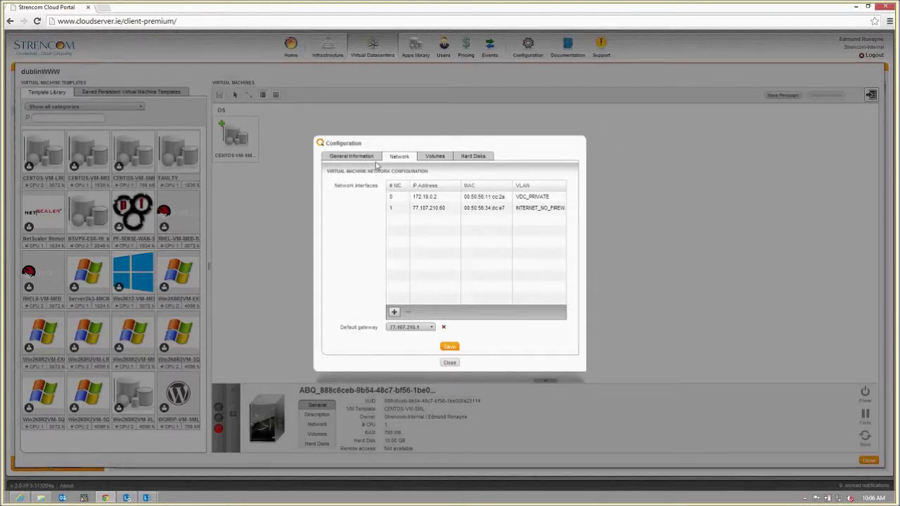
# Remove the VDC_PRIVATE network interface from the virtual machine and close its configuration.
pyautogui.click(399, 196)
pyautogui.click(408, 311)
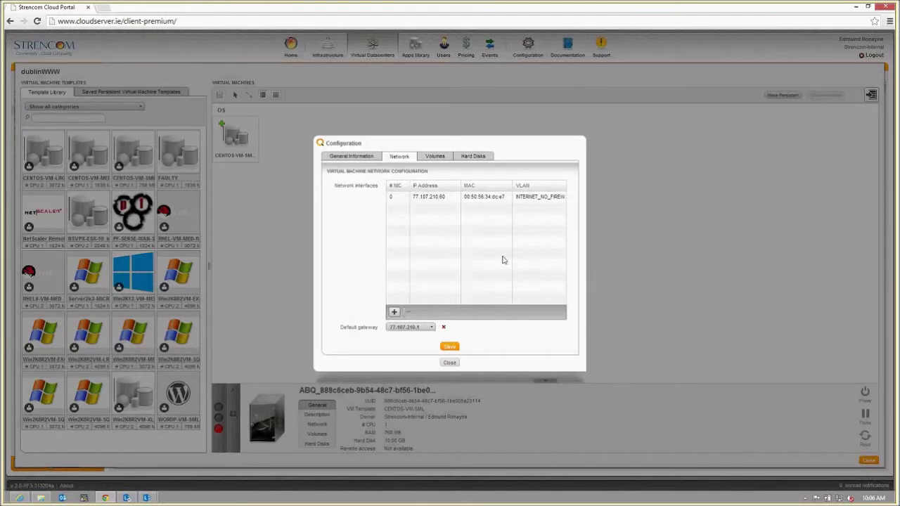
pyautogui.click(451, 363)
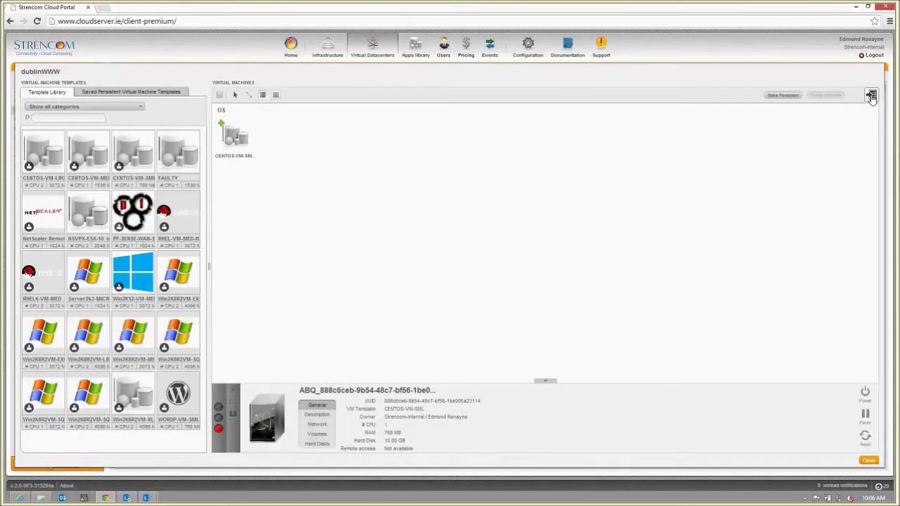
pyautogui.click(872, 95)
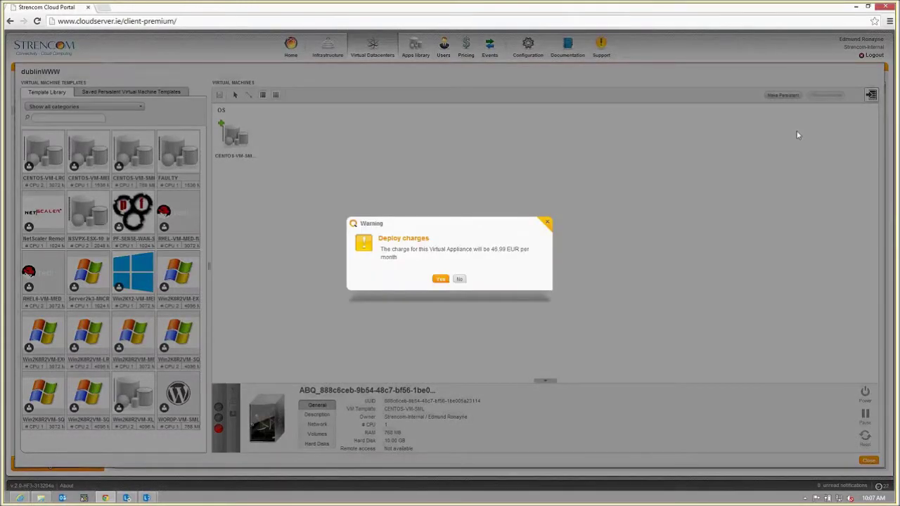
pyautogui.click(440, 279)
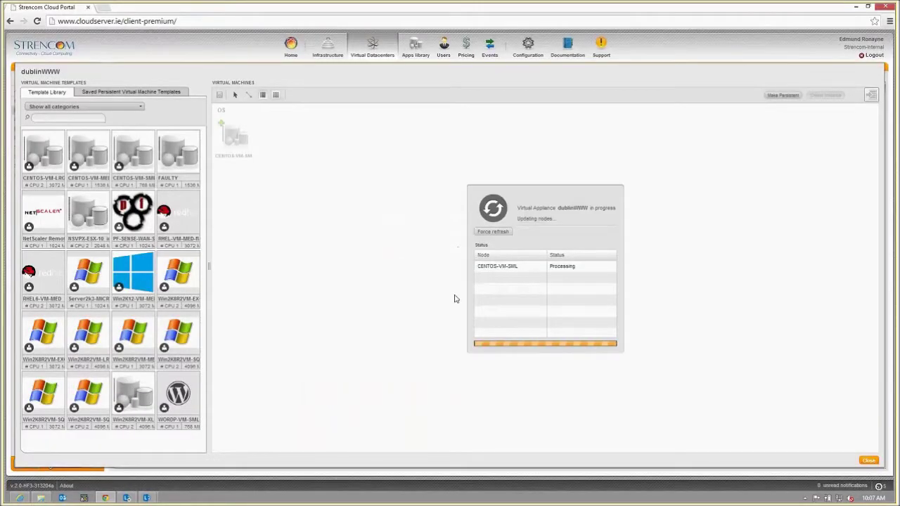
pyautogui.click(869, 461)
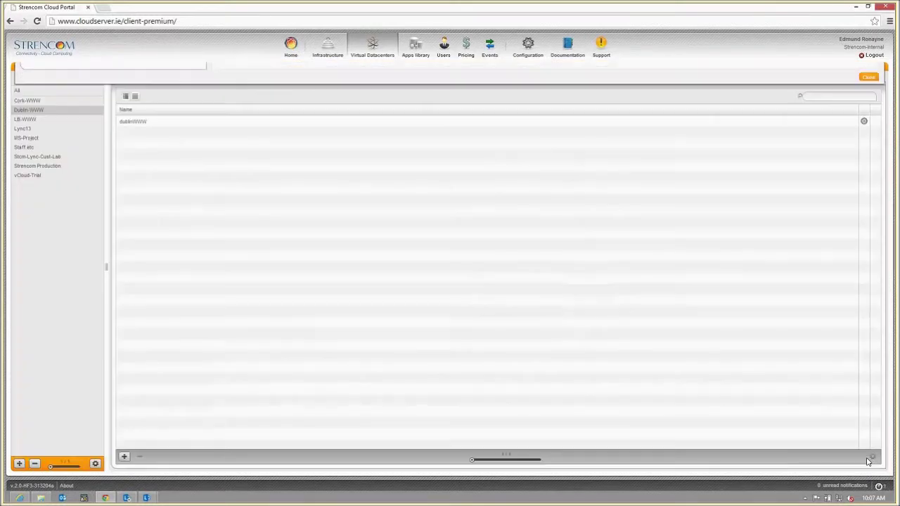
pyautogui.click(23, 100)
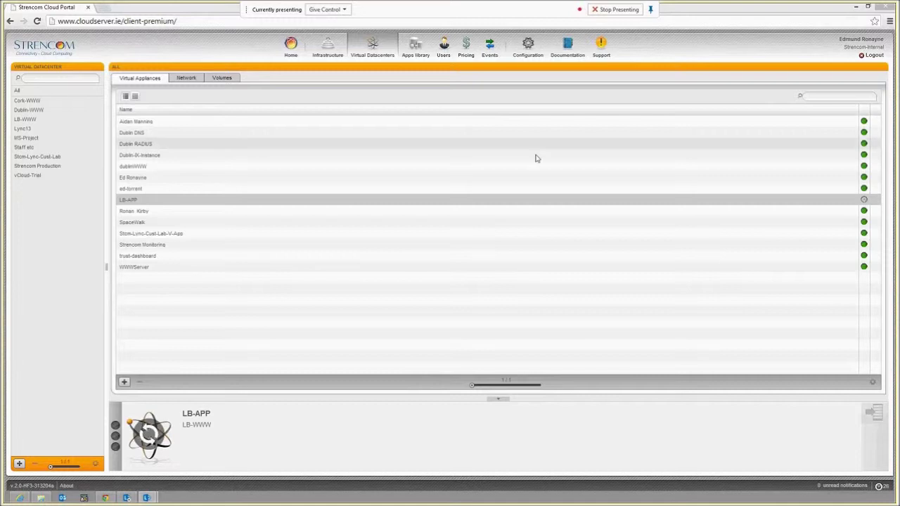
# Open the dublinWWW appliance and launch the remote console of its CentOS machine, allowing Java to run this time.
pyautogui.click(211, 177)
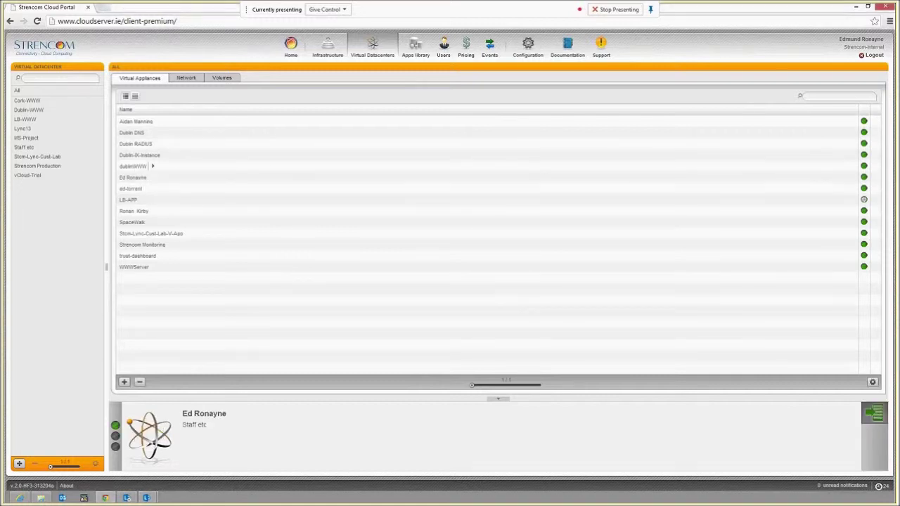
pyautogui.doubleClick(152, 167)
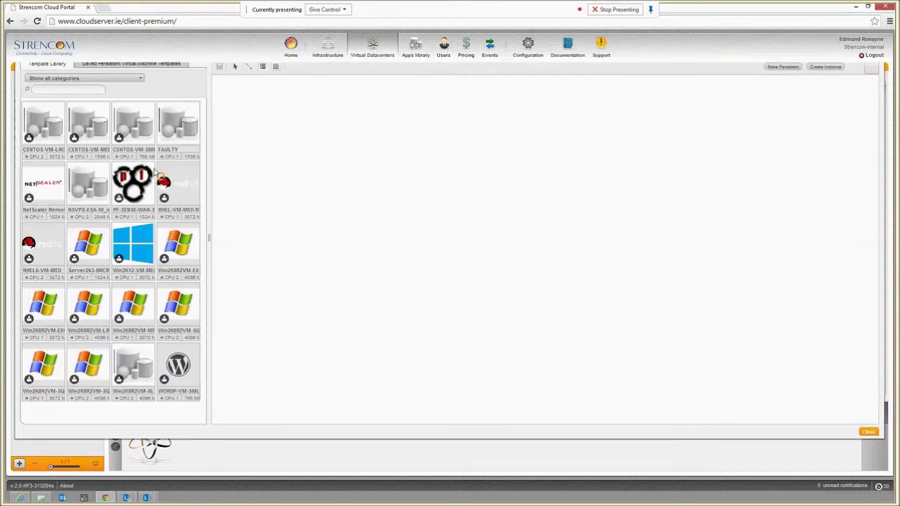
pyautogui.click(245, 131)
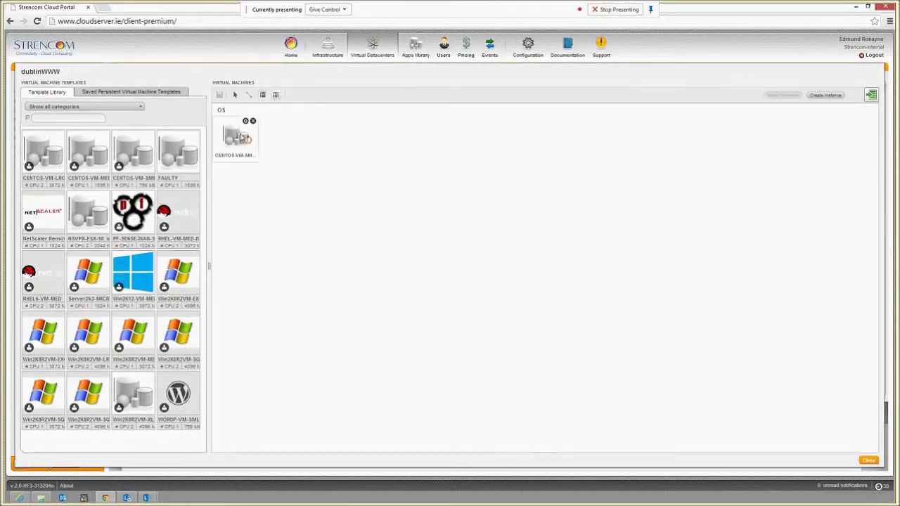
pyautogui.click(235, 391)
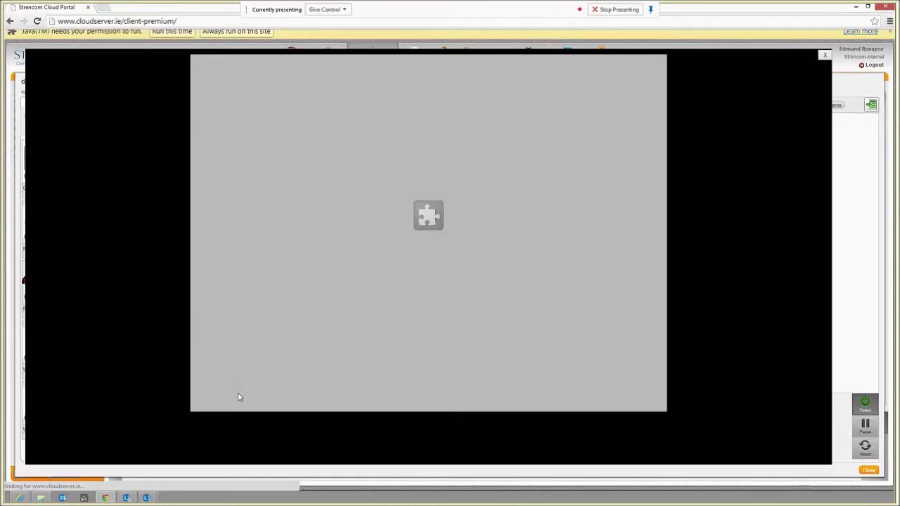
pyautogui.click(173, 39)
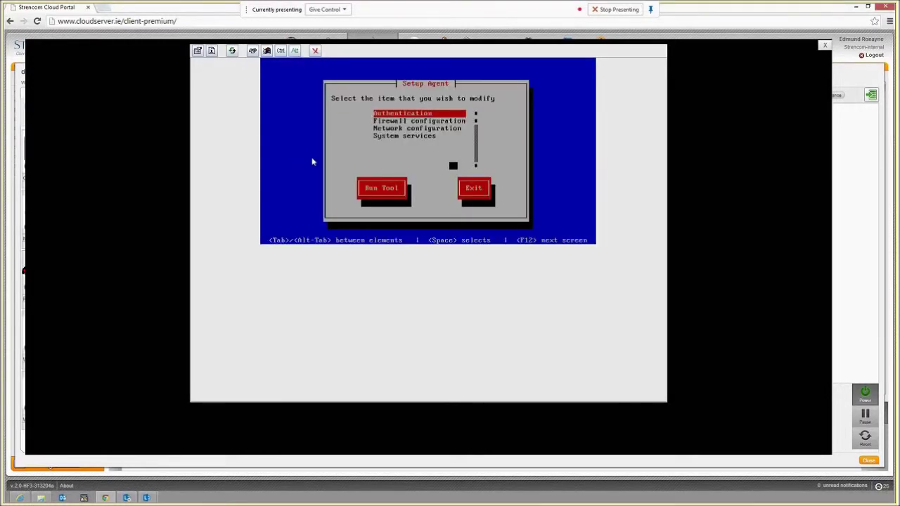
# Exit the CentOS Setup Agent without running any of its tools.
pyautogui.press('Tab')
pyautogui.press('Tab')
pyautogui.press('Return')
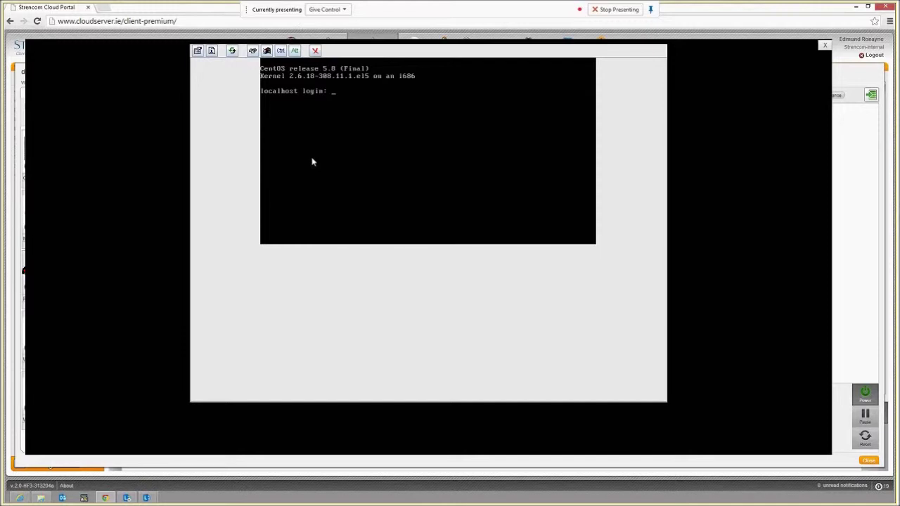
# Log in to the CentOS console as root with the account password.
pyautogui.write('roo')
pyautogui.write('t')
pyautogui.press('Return')
pyautogui.press('Return')
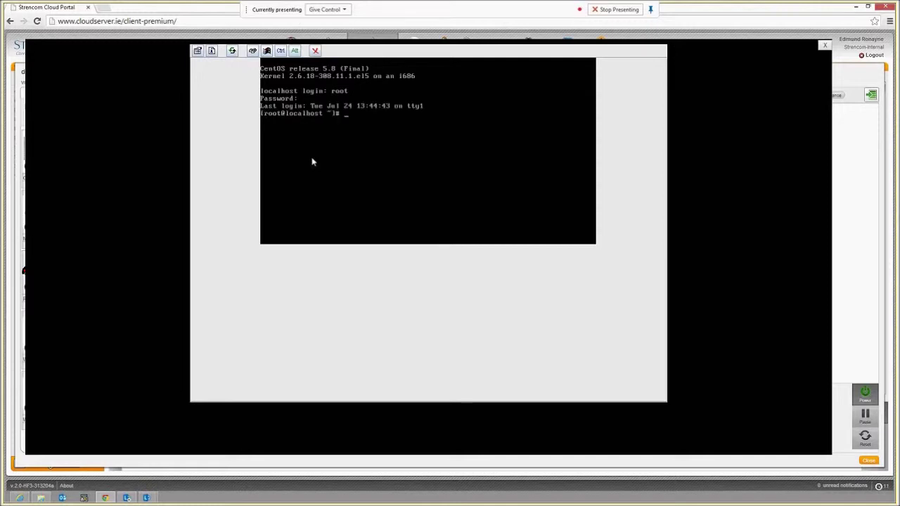
# Install the httpd package with yum, accepting the download, and enable httpd at startup with chkconfig.
pyautogui.write('yum install httpd')
pyautogui.press('Return')
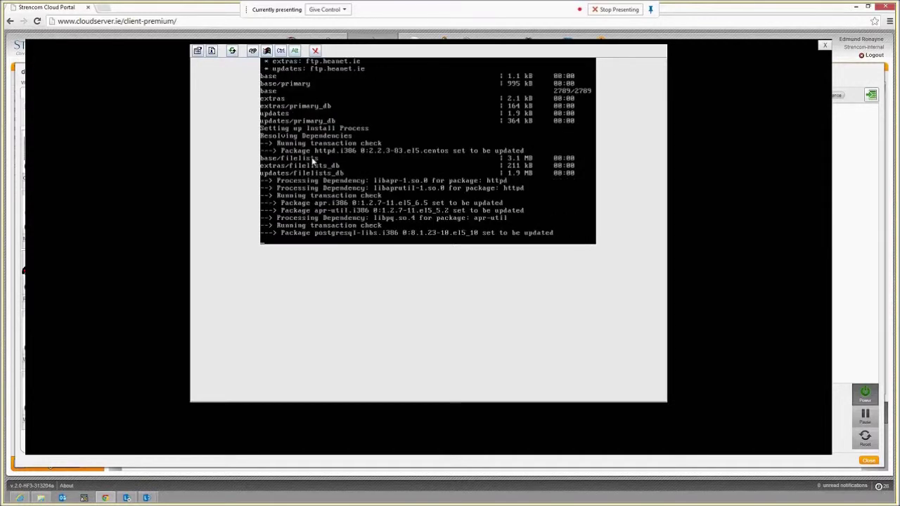
pyautogui.write('y')
pyautogui.press('Return')
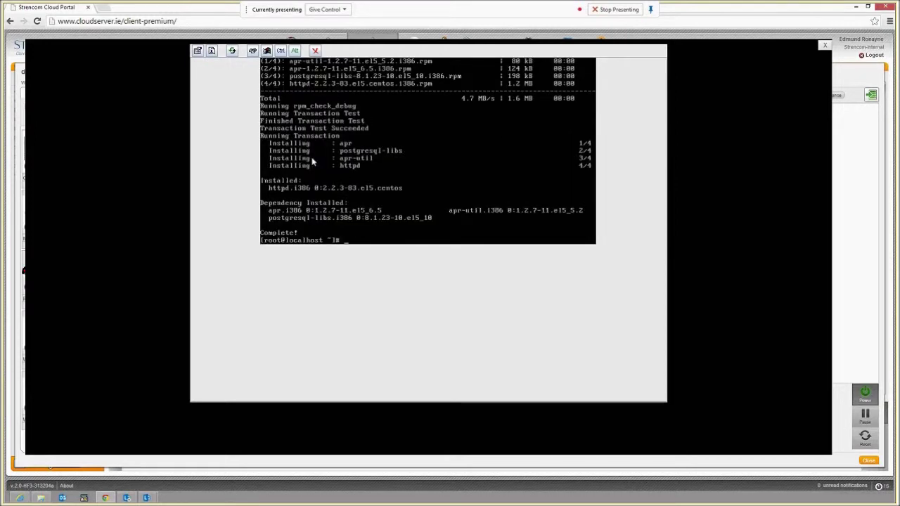
pyautogui.write('chkconfig httpd on')
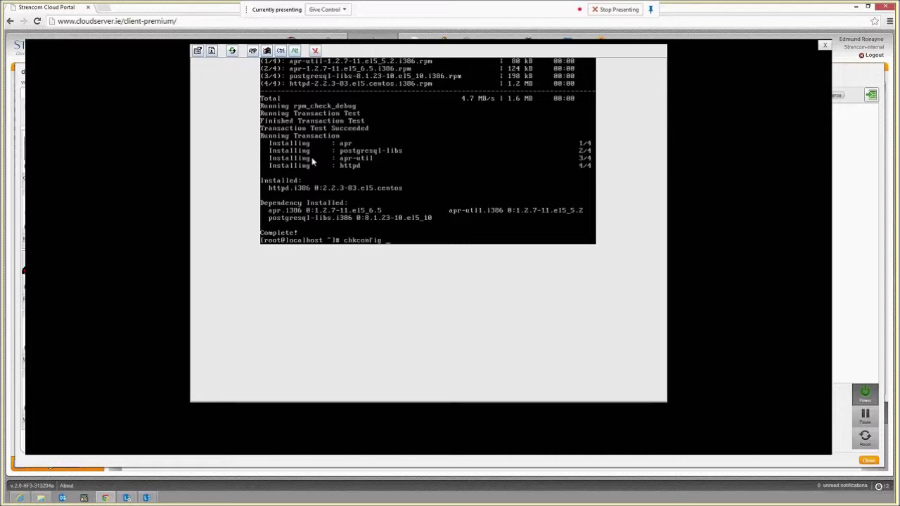
pyautogui.press('Return')
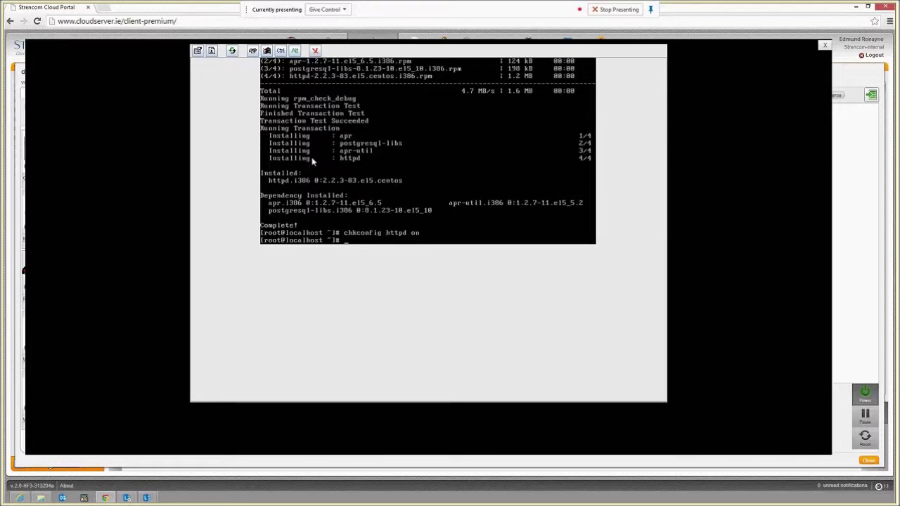
# Open /etc/sysconfig/iptables in vi and duplicate the firewall rule that accepts new TCP connections on port 22.
pyautogui.write('vi /etc/sysconfig/')
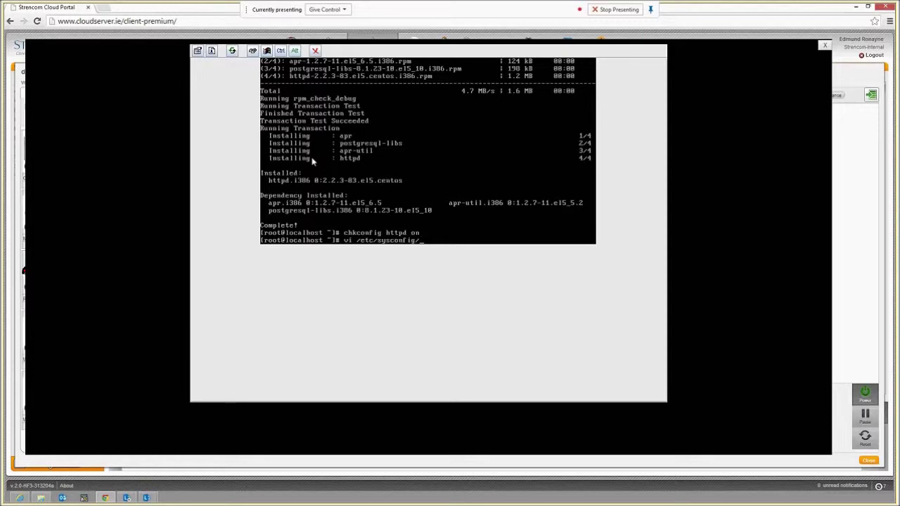
pyautogui.write('iptables')
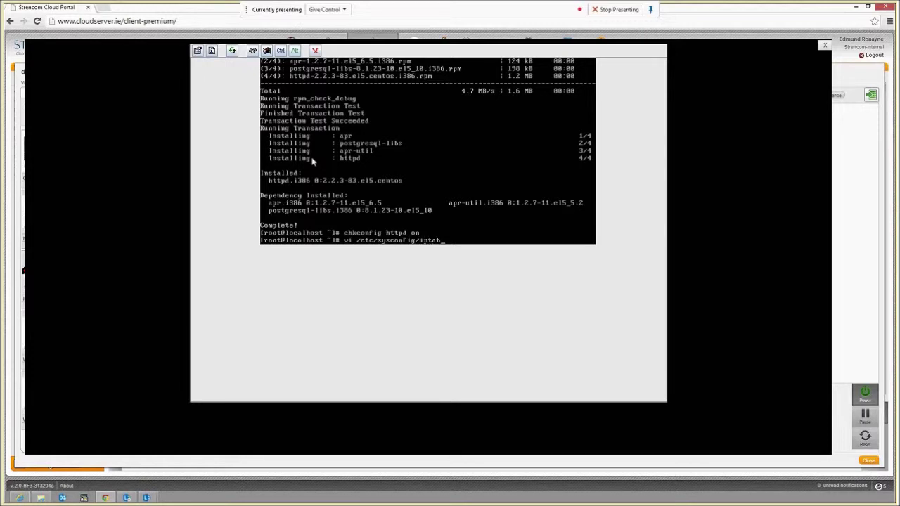
pyautogui.press('Return')
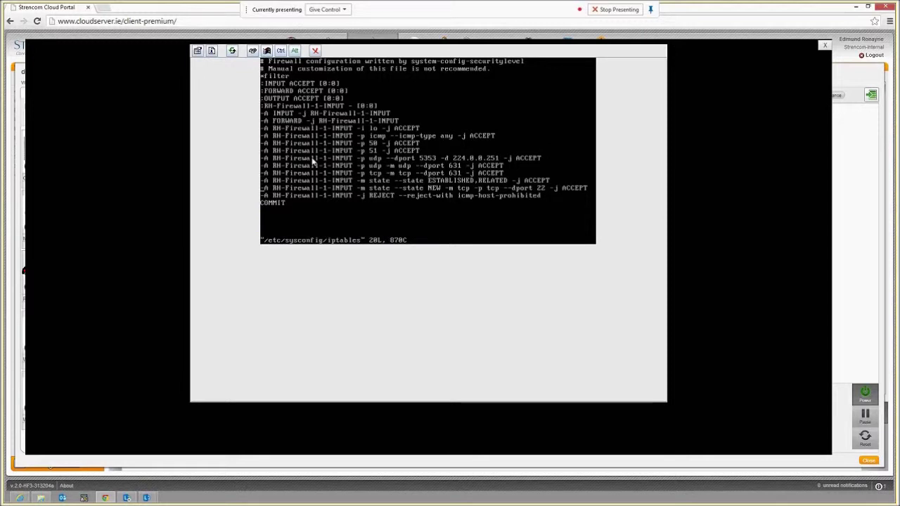
pyautogui.press('y')
pyautogui.press('y')
pyautogui.press('p')
pyautogui.press('Right')
pyautogui.press('Right')
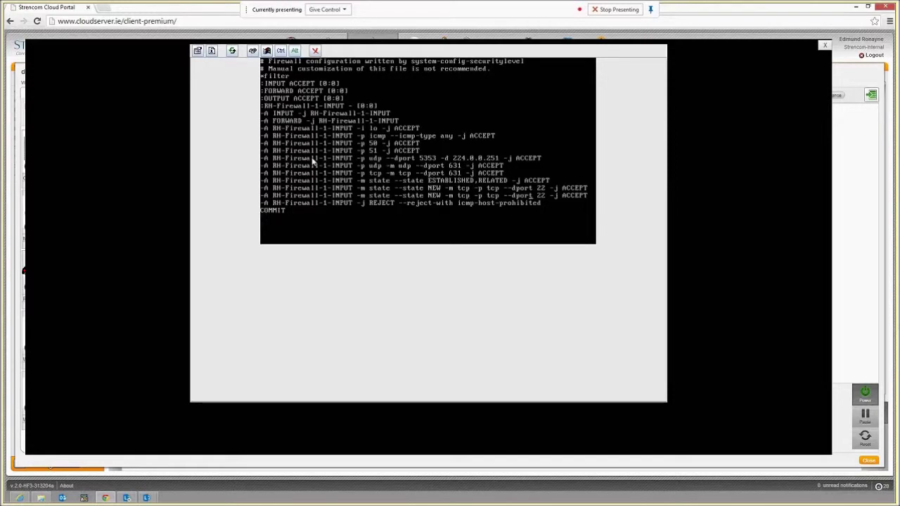
# Set the duplicated firewall rule's destination port to 80, then save and close the iptables file.
pyautogui.write('cw80')
pyautogui.press('Escape')
pyautogui.write(':w')
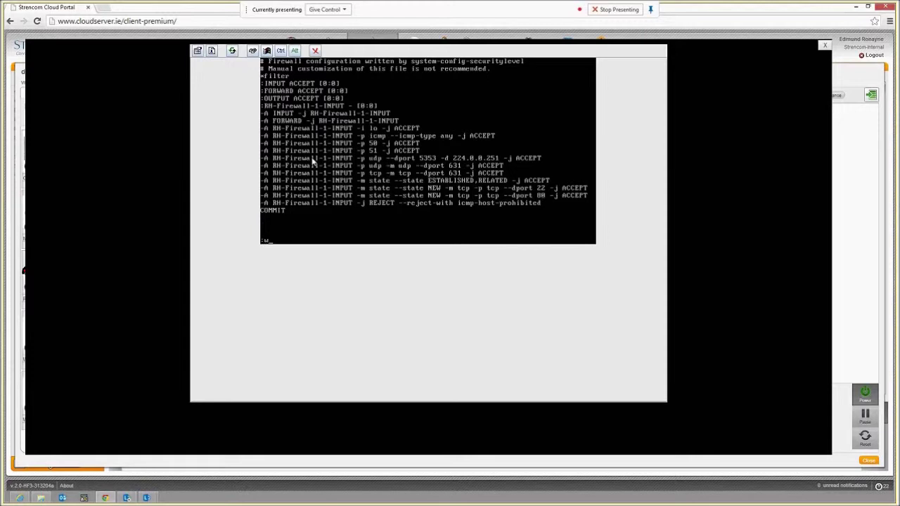
pyautogui.write('q')
pyautogui.press('Return')
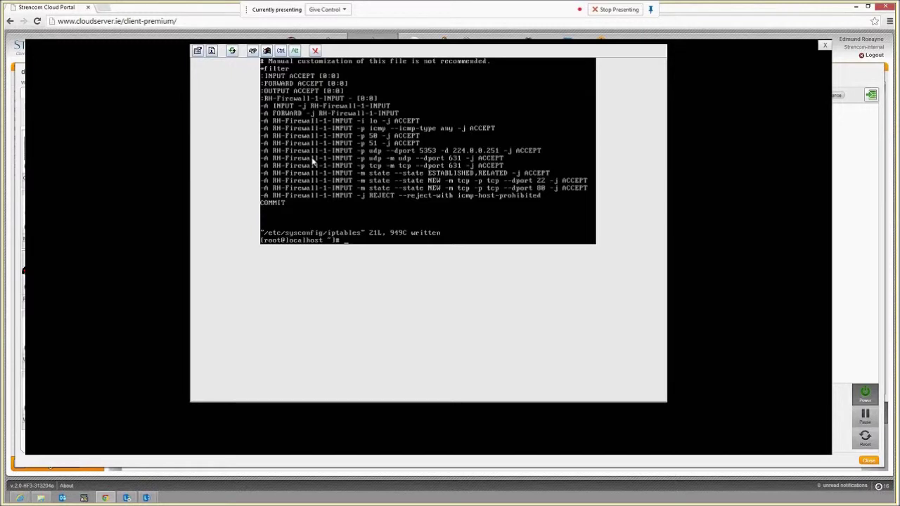
# Open /etc/sysconfig/selinux in vi, set SELINUX to disabled, and save and close the file.
pyautogui.write('vi /etc/sysconfig/se')
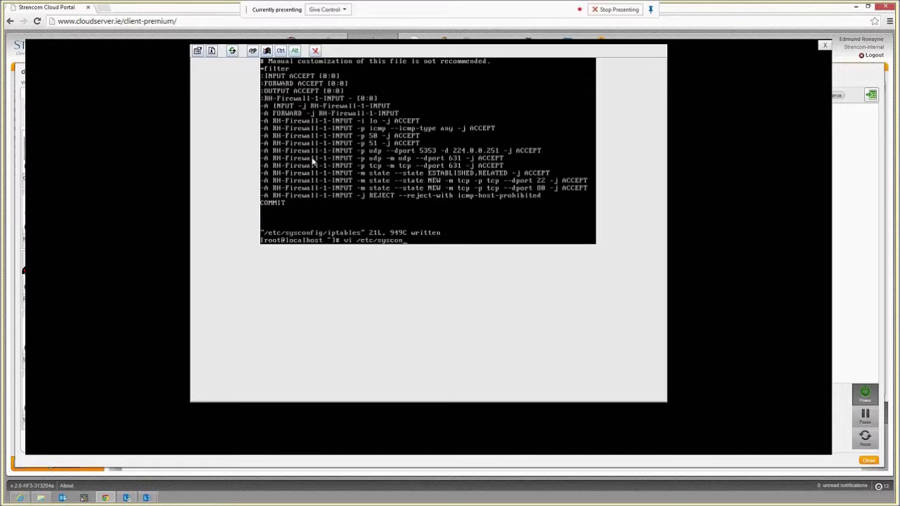
pyautogui.press('Tab')
pyautogui.press('Tab')
pyautogui.press('BackSpace')
pyautogui.write('eli')
pyautogui.press('Tab')
pyautogui.press('Return')
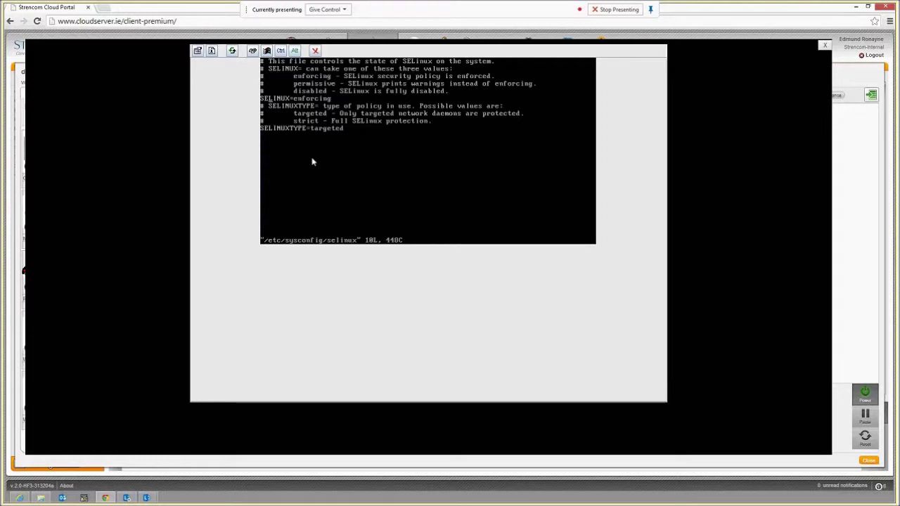
pyautogui.write('cwdisabled')
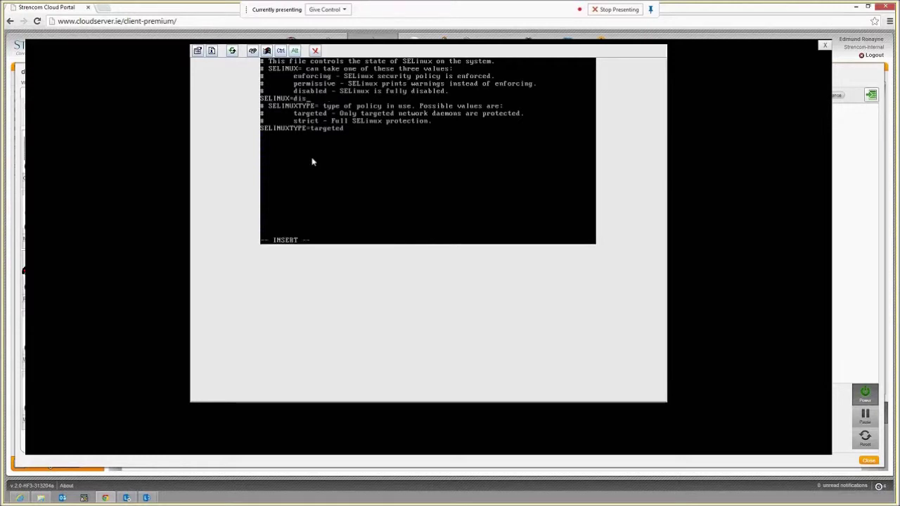
pyautogui.press('Escape')
pyautogui.write(':wq')
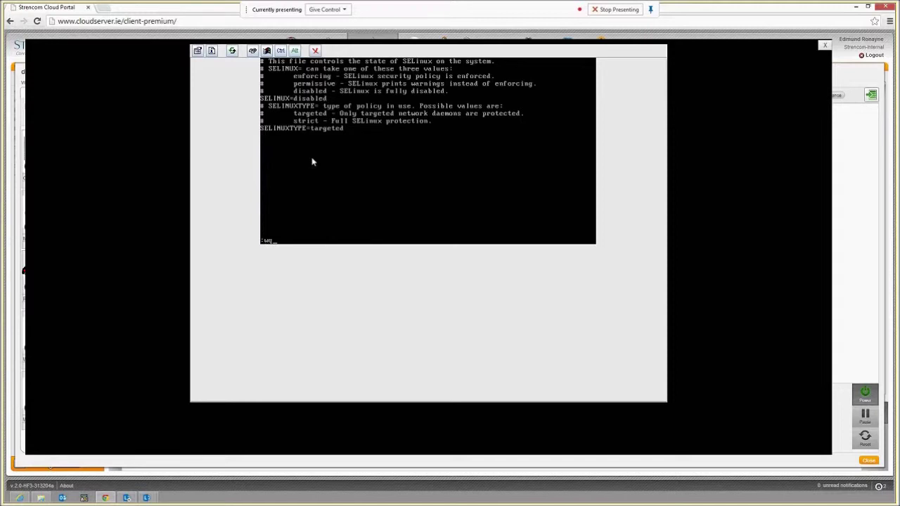
pyautogui.press('Return')
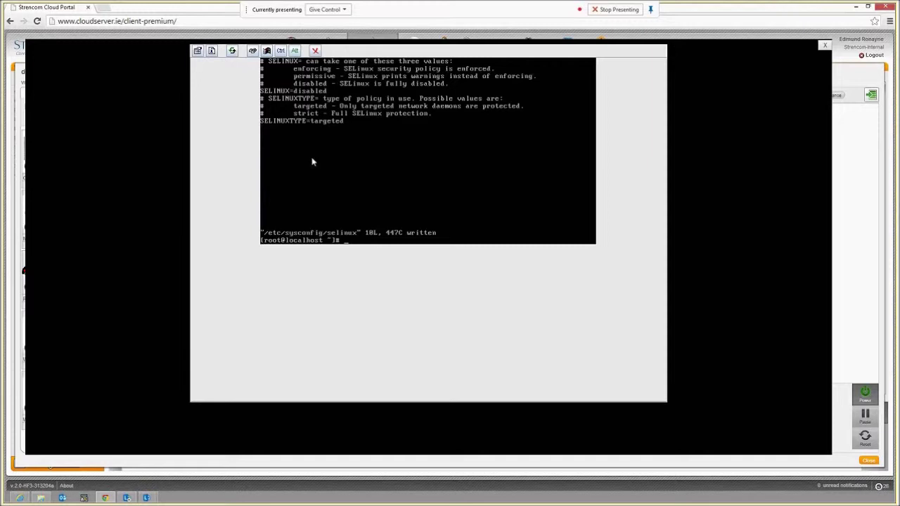
# Open a new index.html under /var/www in vi, ready for inserting text.
pyautogui.write('vi /etc/s')
pyautogui.press('BackSpace')
pyautogui.press('BackSpace')
pyautogui.press('BackSpace')
pyautogui.press('BackSpace')
pyautogui.press('BackSpace')
pyautogui.write('var/www/h')
pyautogui.press('BackSpace')
pyautogui.press('BackSpace')
pyautogui.press('BackSpace')
pyautogui.press('BackSpace')
pyautogui.press('BackSpace')
pyautogui.press('BackSpace')
pyautogui.press('BackSpace')
pyautogui.press('BackSpace')
pyautogui.write('ar/www/index.html')
pyautogui.press('Return')
pyautogui.press('i')
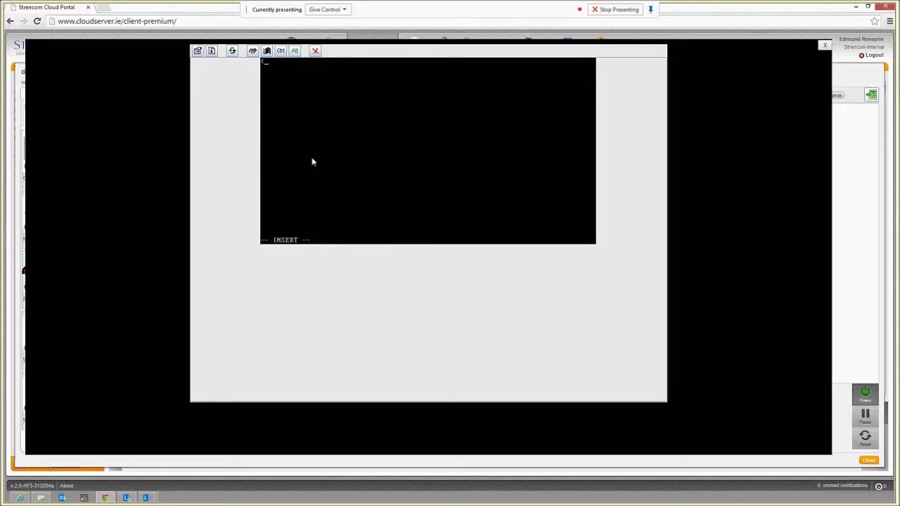
# Write an html block containing "Dublin VDC", save and close the page, and reboot the server.
pyautogui.write('<html>')
pyautogui.press('Return')
pyautogui.write('Dublin VDC </html>')
pyautogui.press('Escape')
pyautogui.write(':wq')
pyautogui.press('Return')
pyautogui.write('reboot')
pyautogui.press('Return')
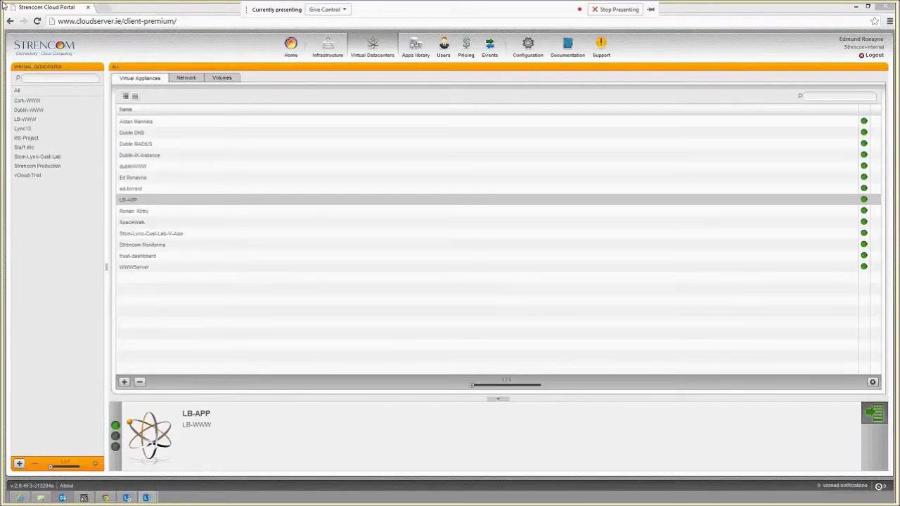
# Load 77.107.210.60 in a new browser tab and check the Dublin web server's page text.
pyautogui.click(103, 9)
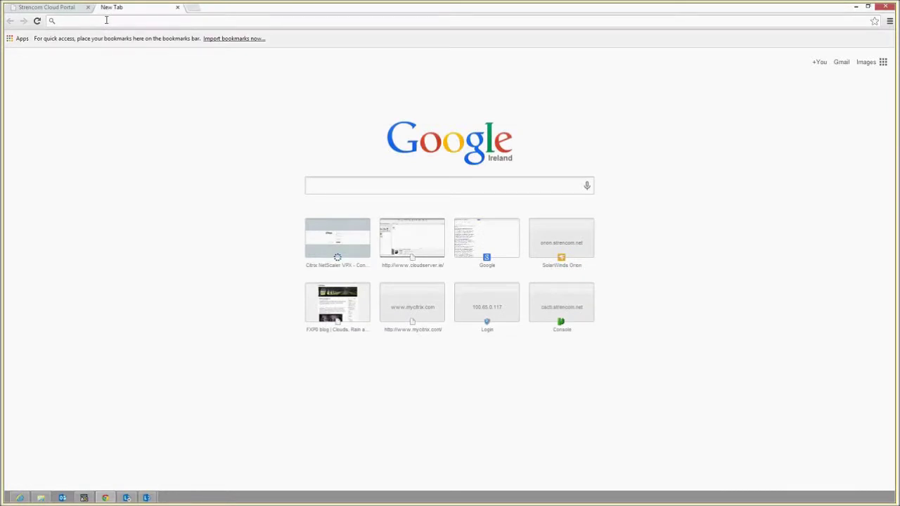
pyautogui.write('77.107.210')
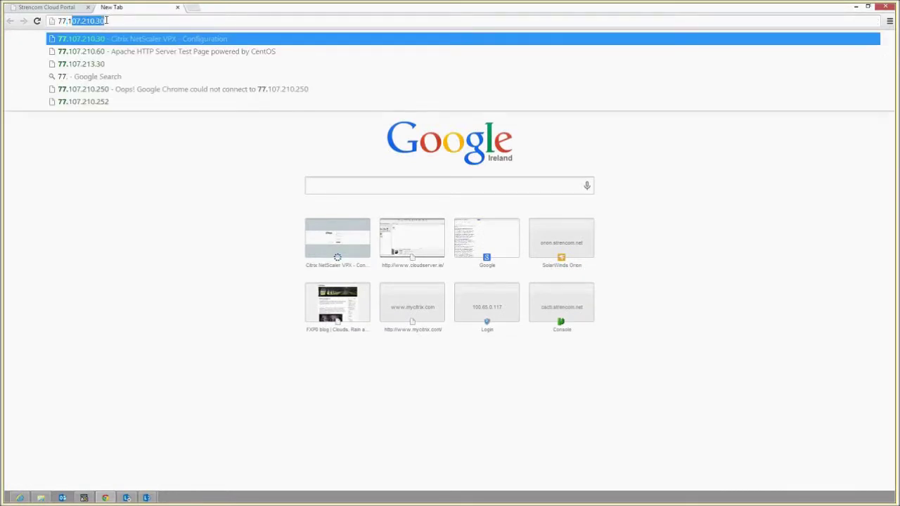
pyautogui.write('.60')
pyautogui.press('Return')
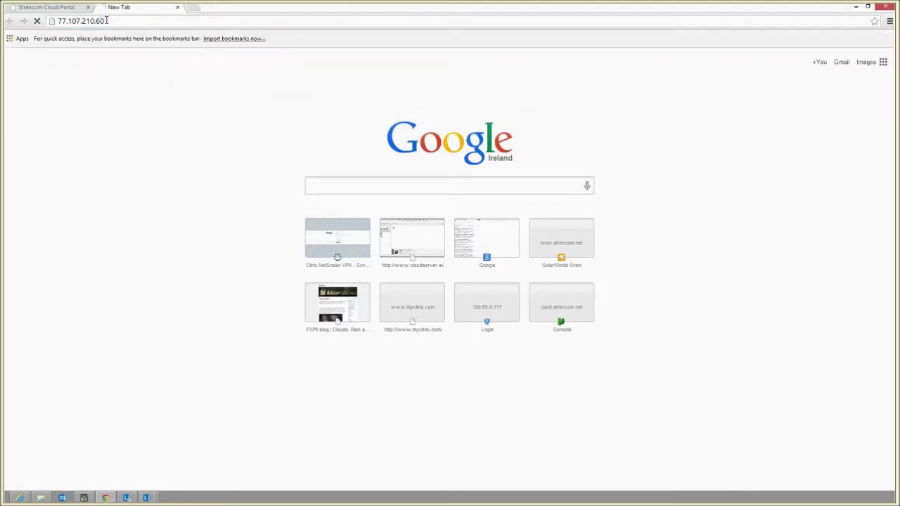
pyautogui.moveTo(49, 40); pyautogui.dragTo(8, 45)
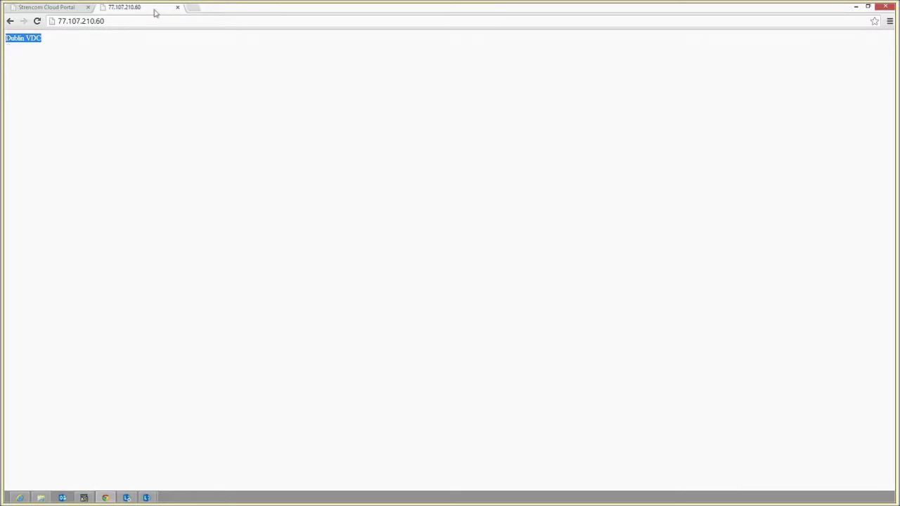
# Load 77.107.213.30 in another browser tab and compare the Cork web server's page with the Dublin one.
pyautogui.click(199, 8)
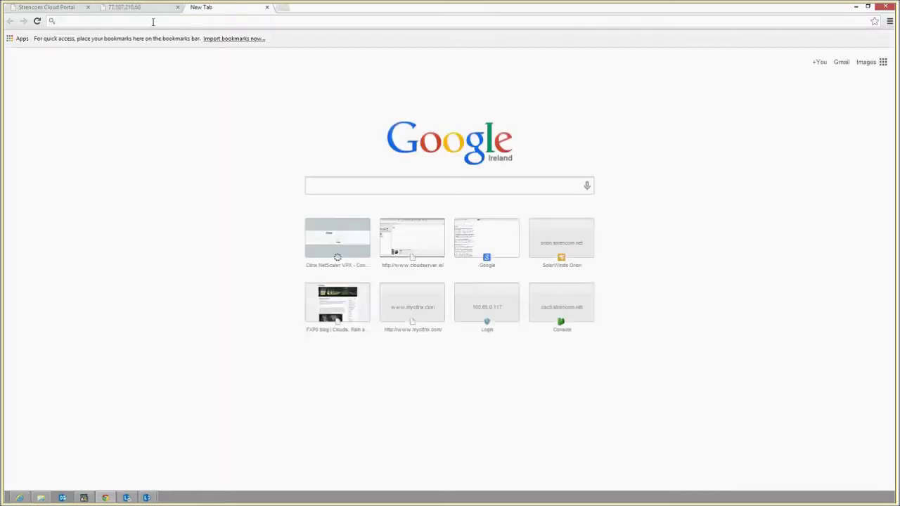
pyautogui.write('77.107.21')
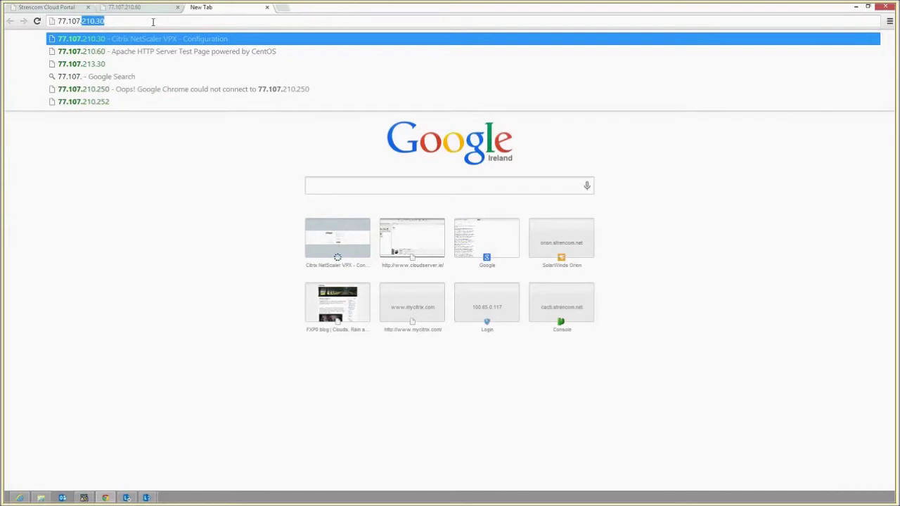
pyautogui.write('3.')
pyautogui.press('Return')
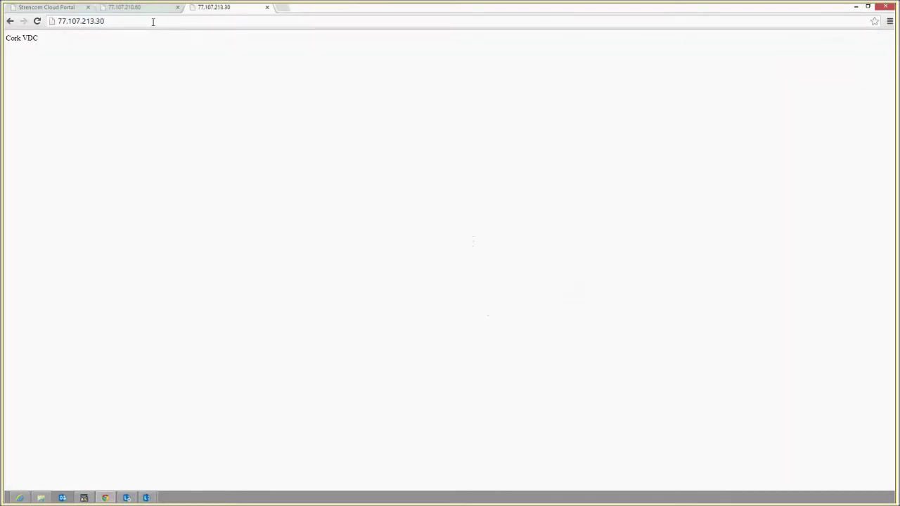
pyautogui.moveTo(47, 44); pyautogui.dragTo(6, 38)
pyautogui.click(132, 7)
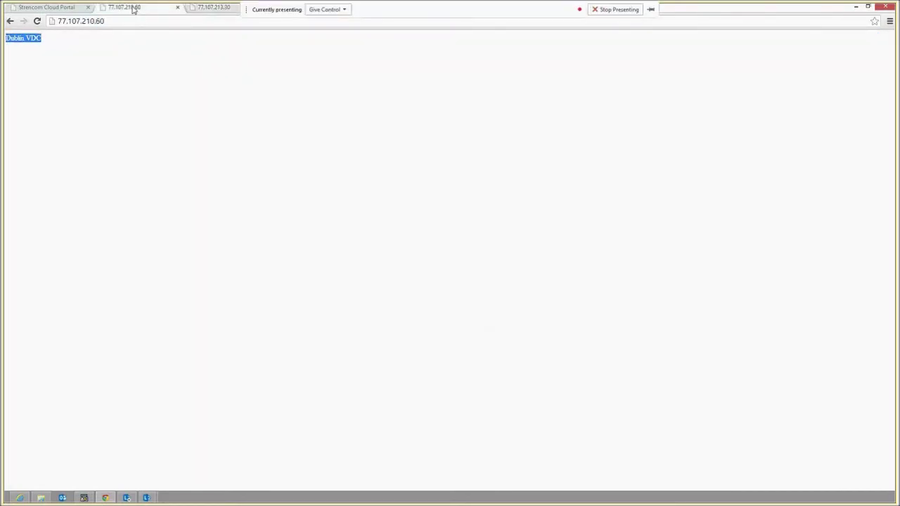
pyautogui.click(211, 8)
# Return to the Strencom Cloud Portal, open the LB-APP appliance and launch the remote console of its NSVPX machine.
pyautogui.click(65, 9)
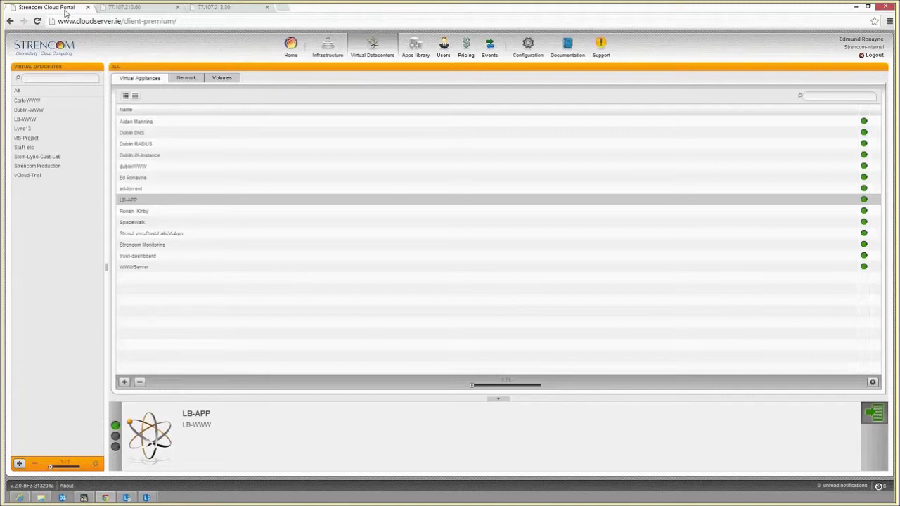
pyautogui.doubleClick(144, 201)
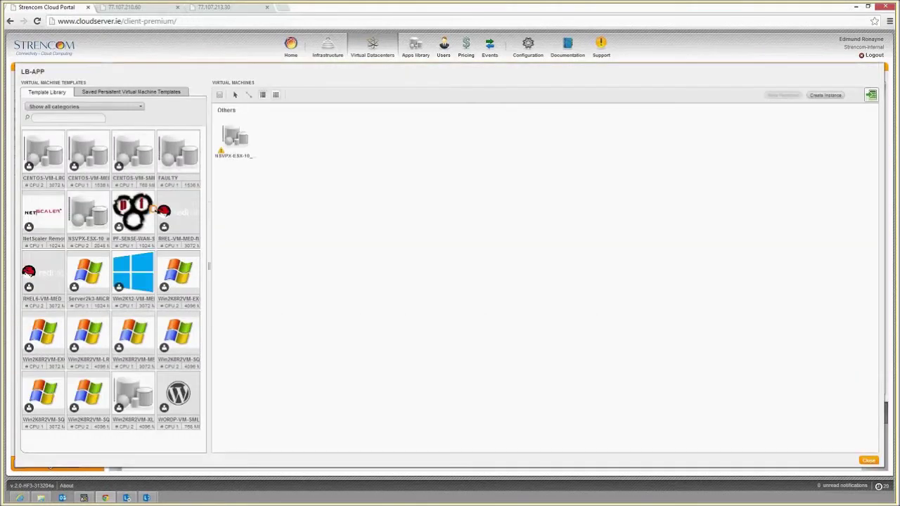
pyautogui.click(233, 138)
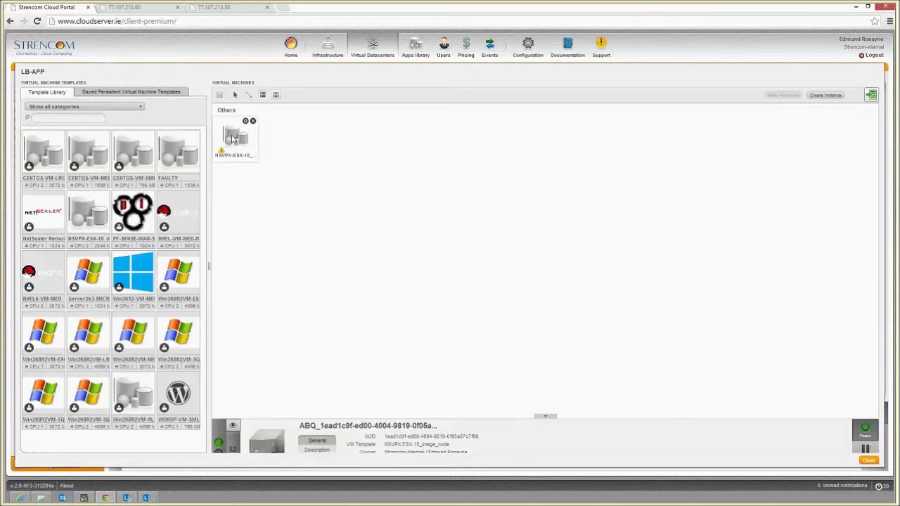
pyautogui.click(236, 392)
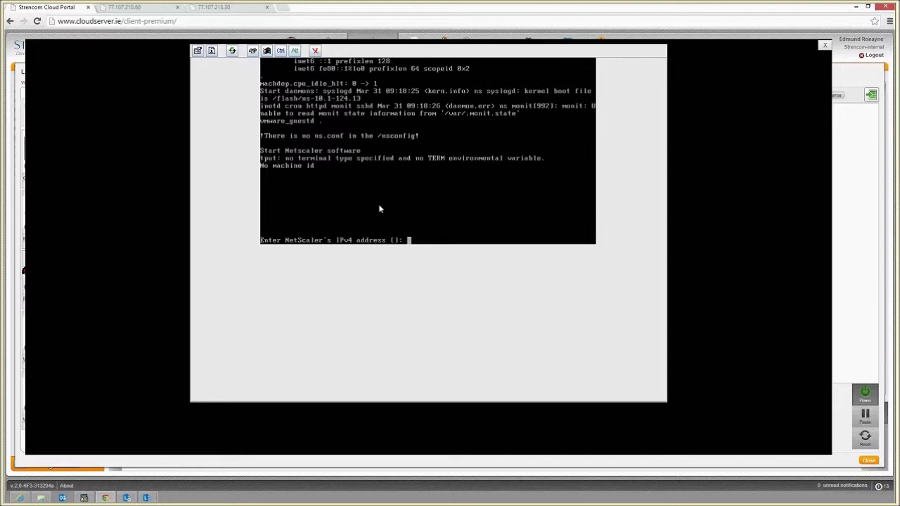
# Configure the NetScaler with IPv4 address 77.107.210.30, netmask 255.255.255.0 and gateway 77.107.210.1, then save and quit the network setup.
pyautogui.write('77.107.210.30')
pyautogui.press('Return')
pyautogui.write('255.255.255.0')
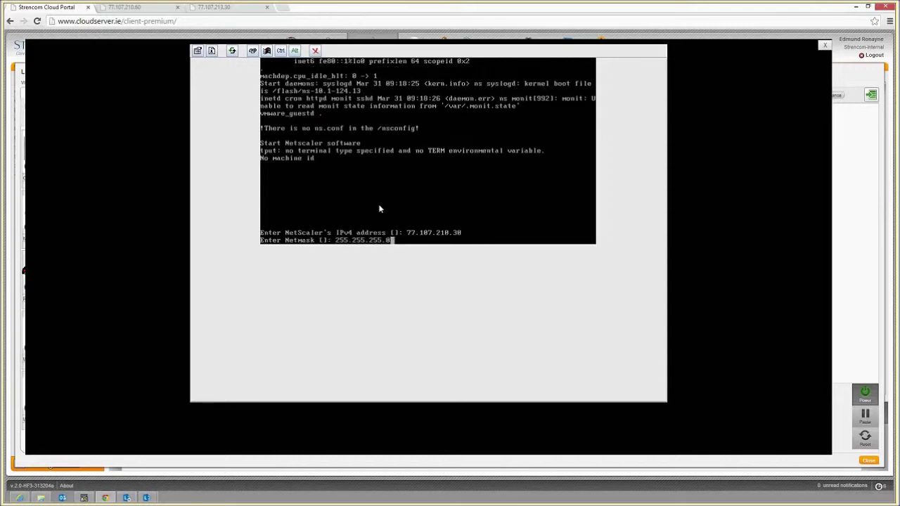
pyautogui.press('Return')
pyautogui.write('77.107.210.1')
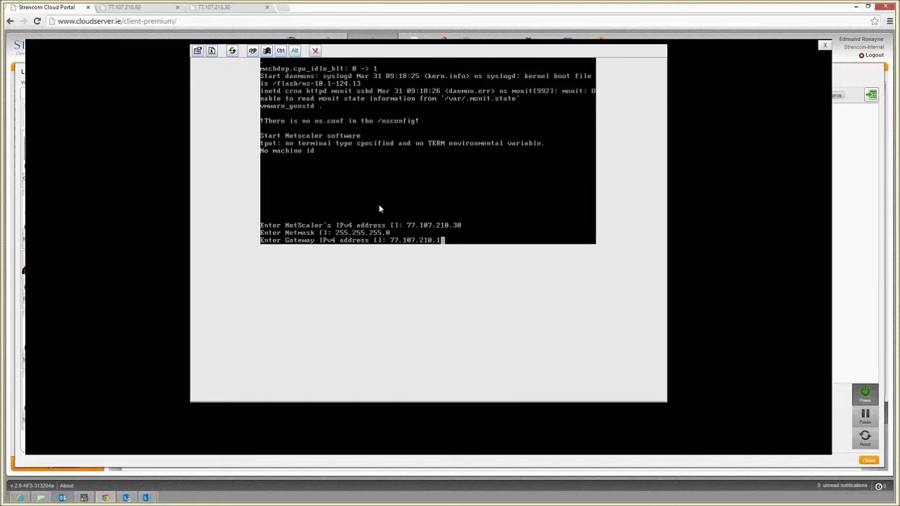
pyautogui.press('Return')
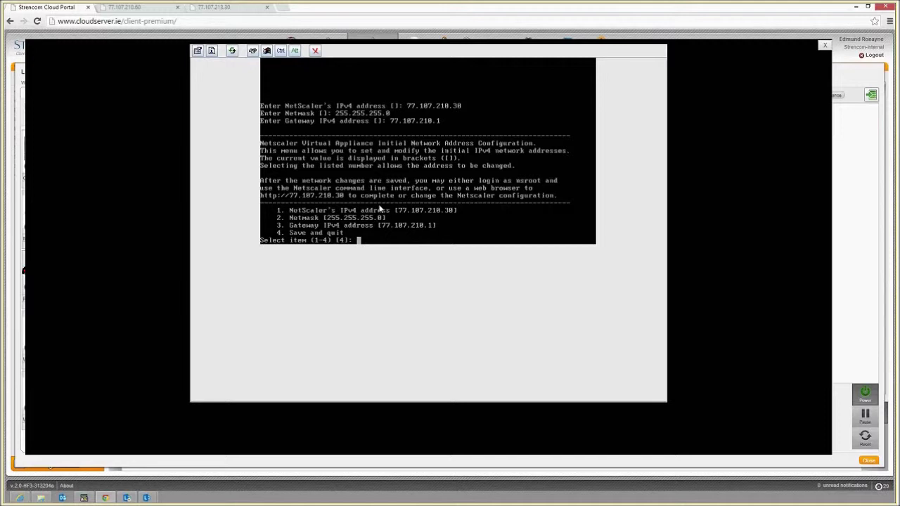
pyautogui.write('4')
pyautogui.press('Return')
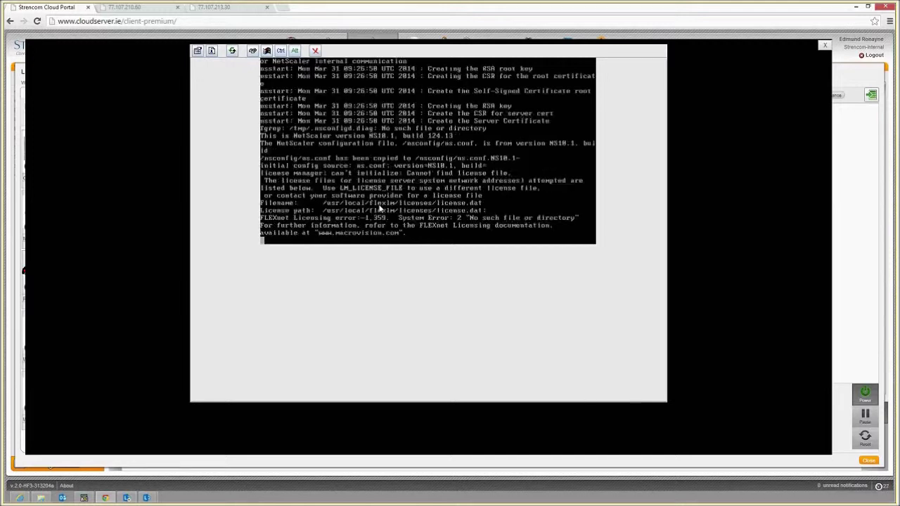